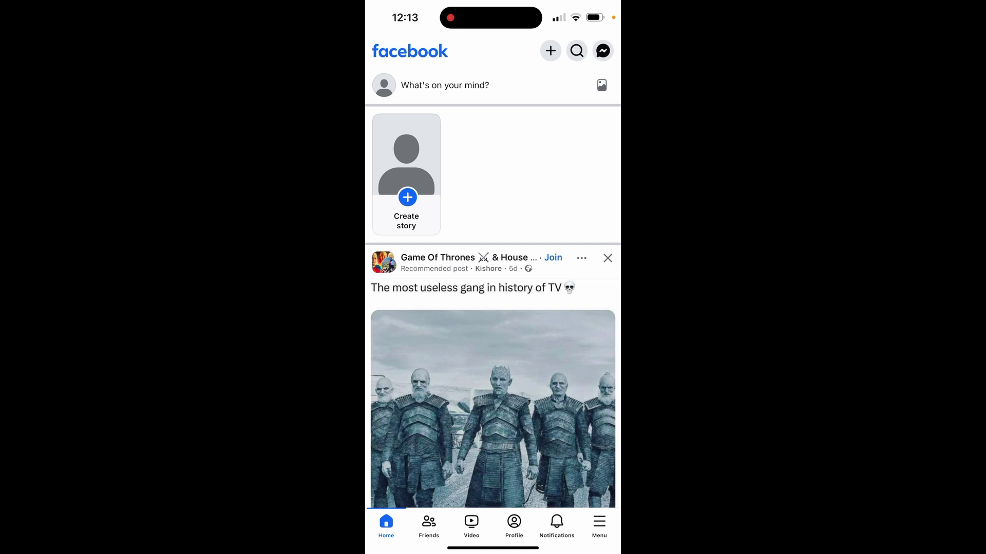
Step: Open the Facebook Menu from the bottom navigation bar
{"action": "left_click", "coordinate": [599, 526]}
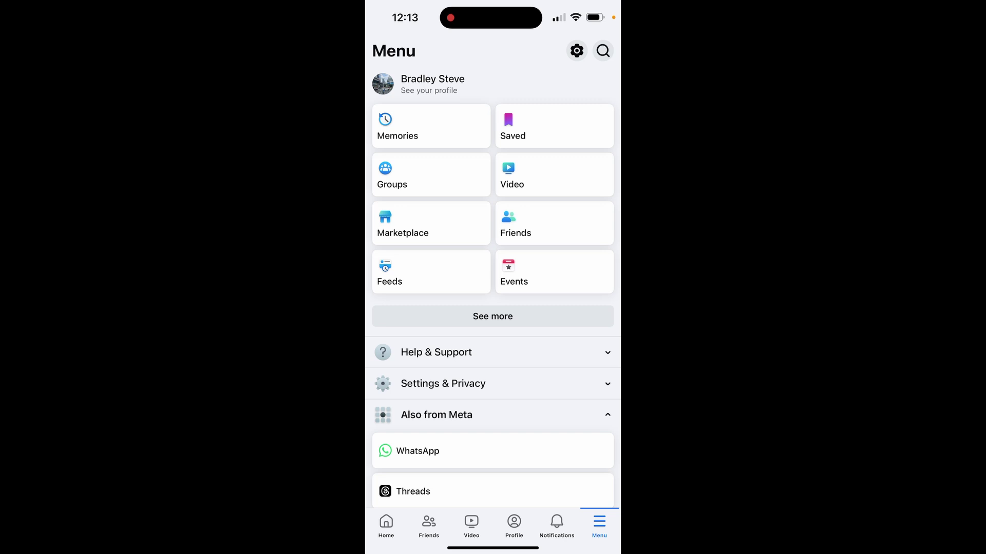
Step: Go to Settings & Privacy and open Meta Accounts Centre
{"action": "left_click", "coordinate": [576, 50]}
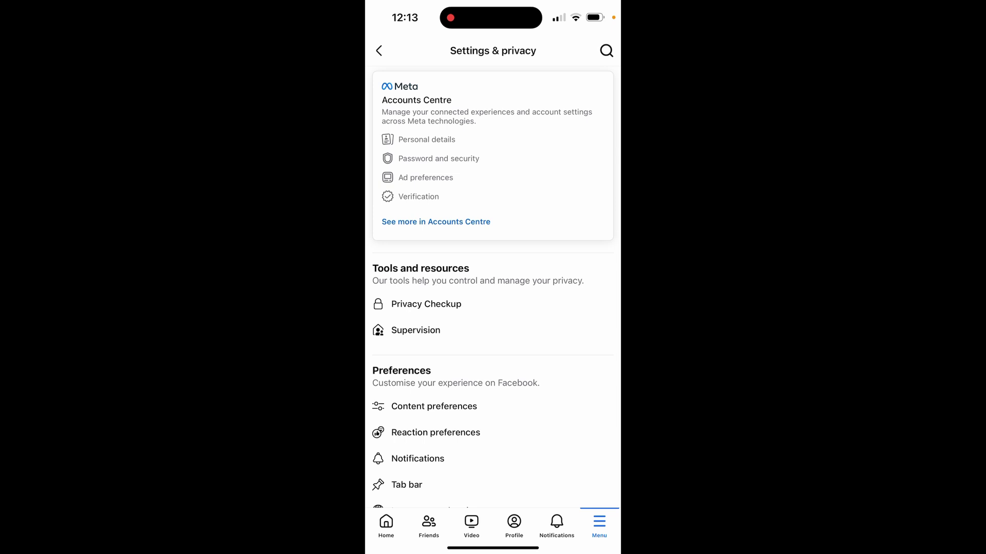
{"action": "left_click", "coordinate": [437, 222]}
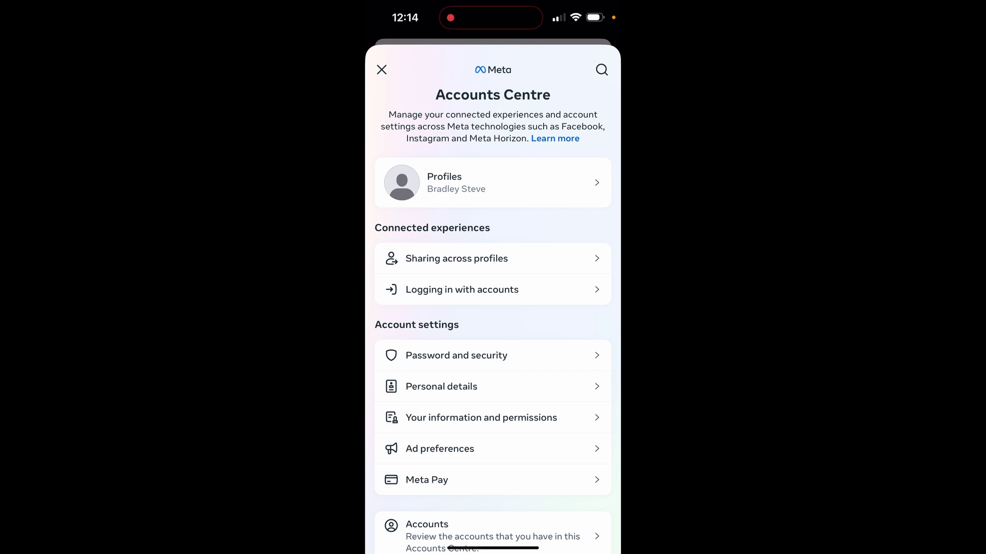
Step: Open Personal details, then Contact info, and begin adding a new contact
{"action": "left_click", "coordinate": [441, 387]}
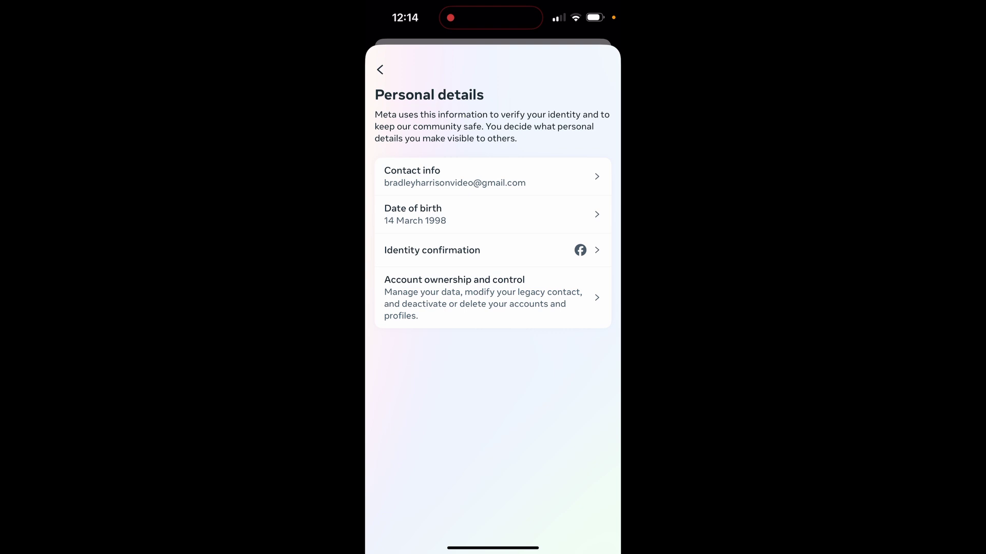
{"action": "left_click", "coordinate": [493, 176]}
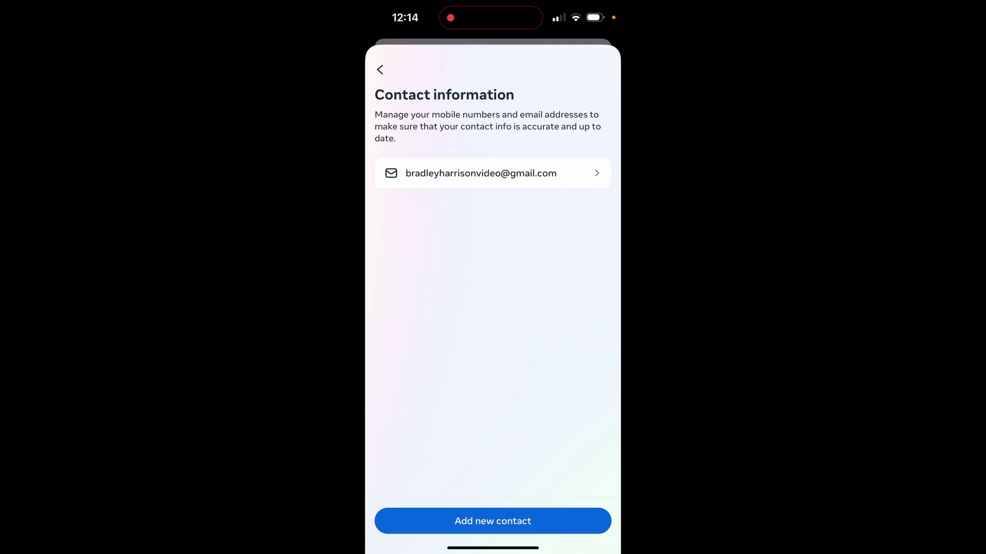
{"action": "left_click", "coordinate": [492, 521]}
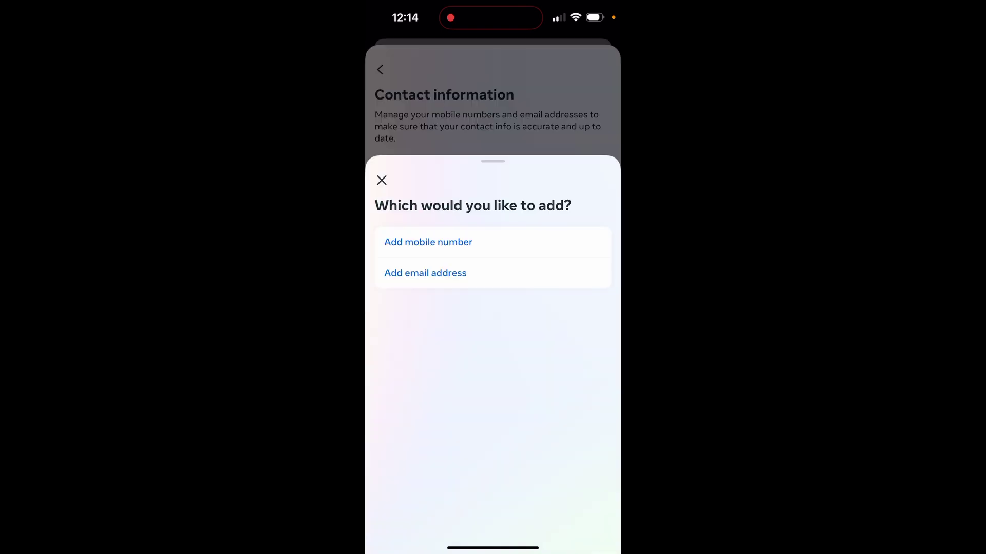
{"action": "left_click", "coordinate": [425, 273]}
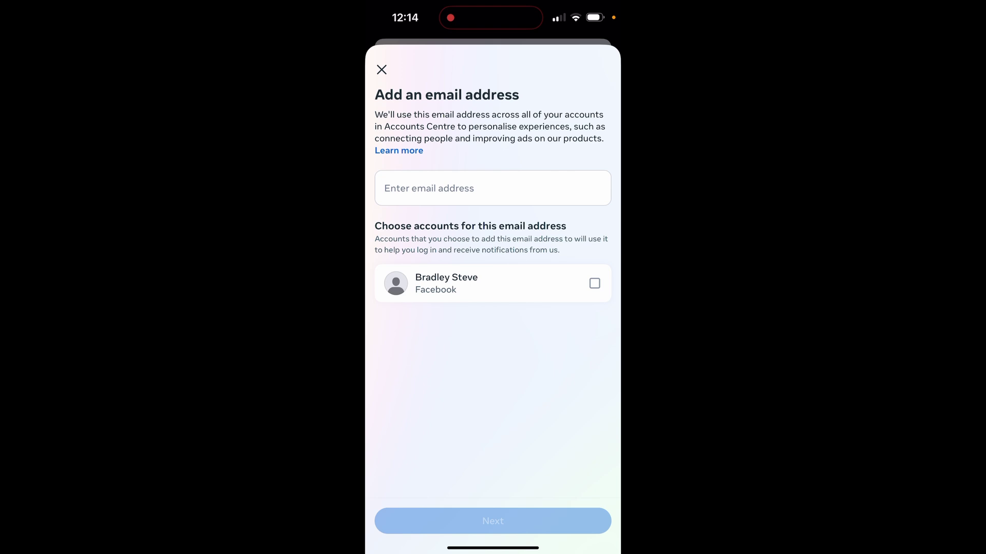
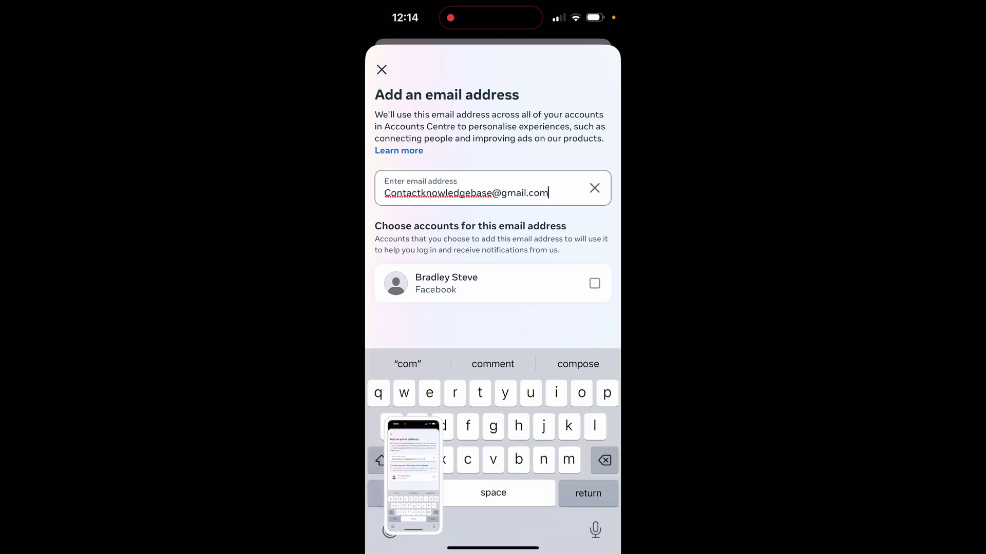
{"action": "left_click", "coordinate": [594, 283]}
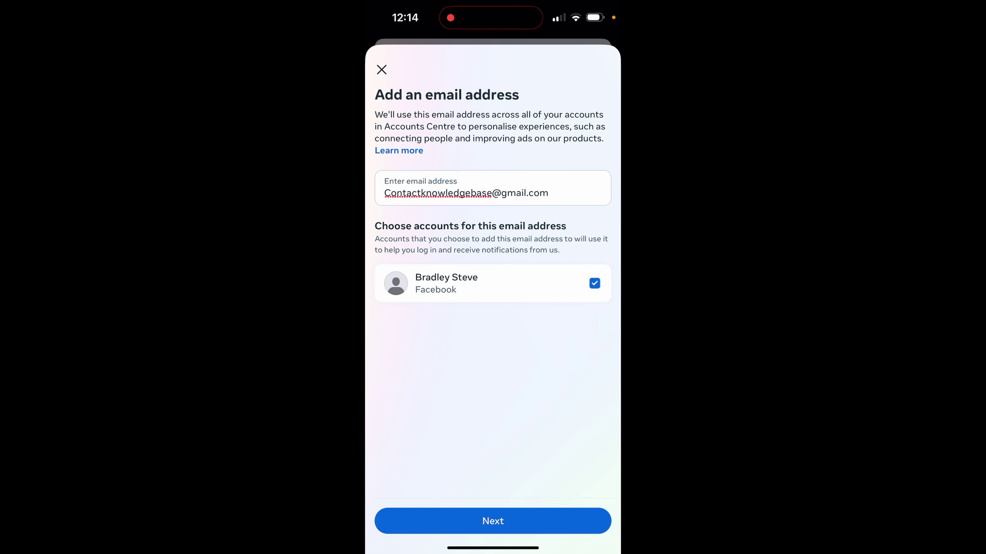
{"action": "left_click", "coordinate": [493, 521]}
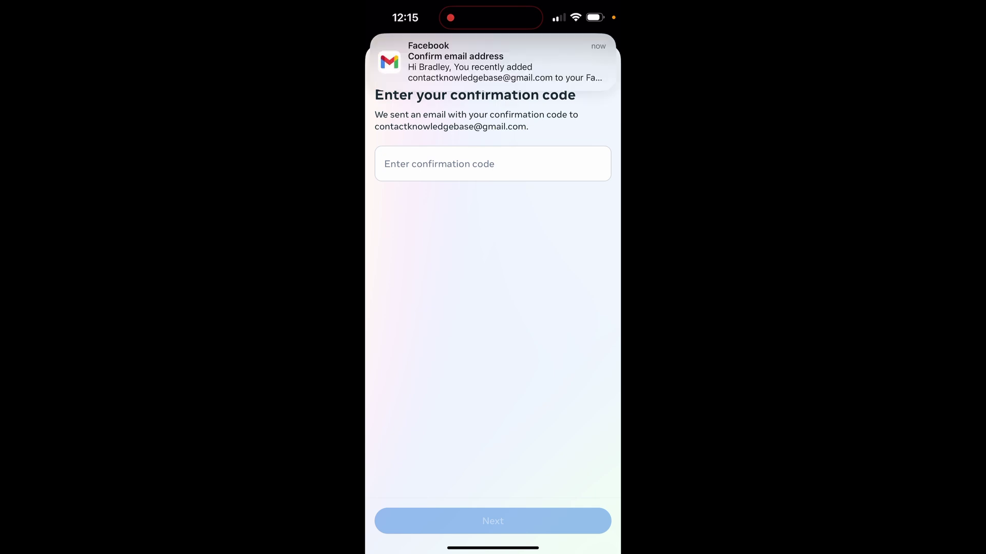
Step: Read the confirmation code from the Gmail notification and return to Facebook
{"action": "left_click", "coordinate": [493, 62]}
{"action": "left_click", "coordinate": [491, 88]}
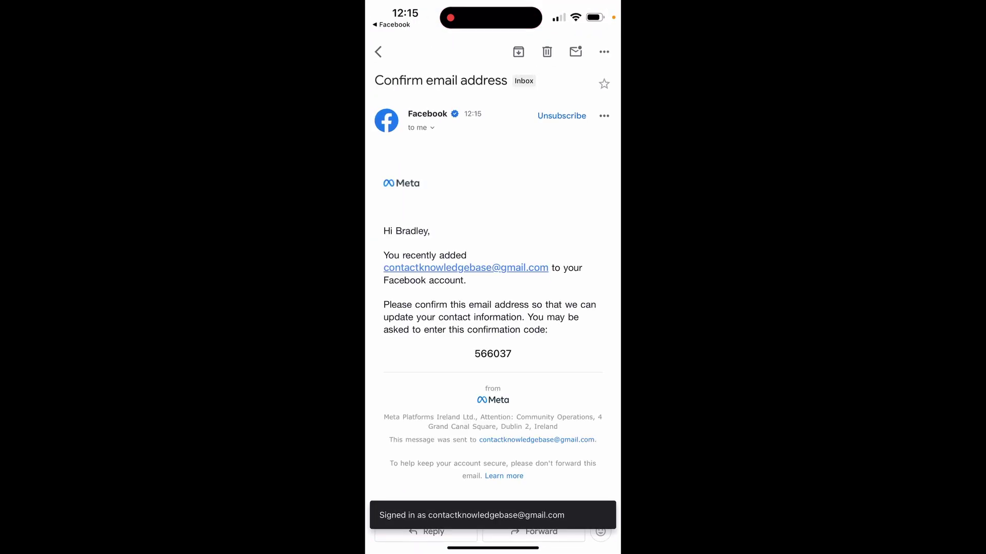
{"action": "left_click_drag", "start_coordinate": [493, 549], "coordinate": [493, 347]}
{"action": "left_click", "coordinate": [473, 262]}
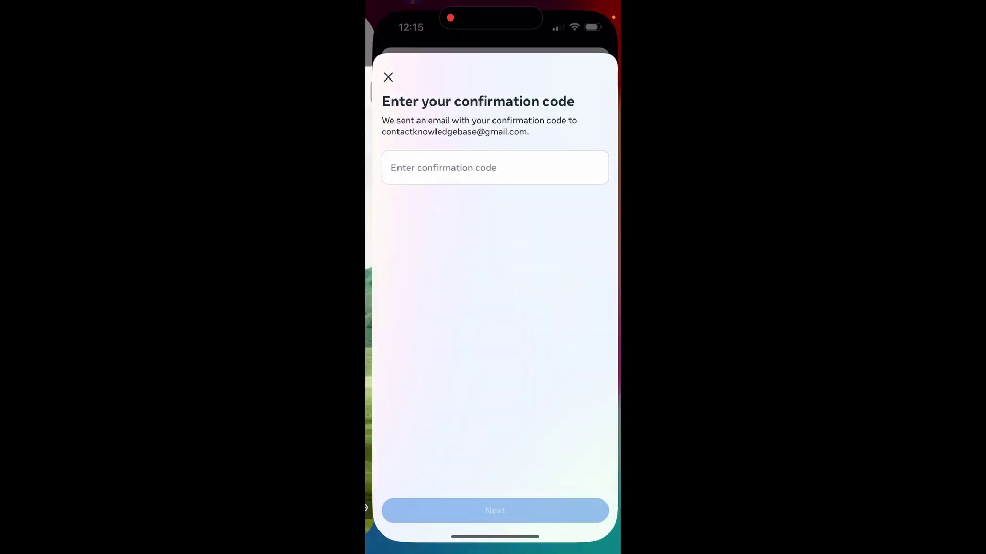
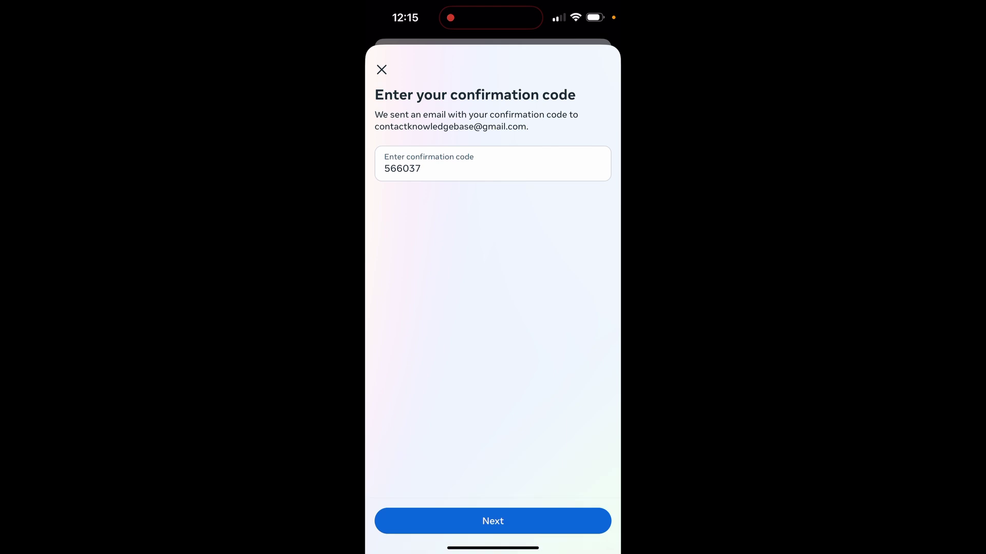
{"action": "left_click", "coordinate": [492, 520]}
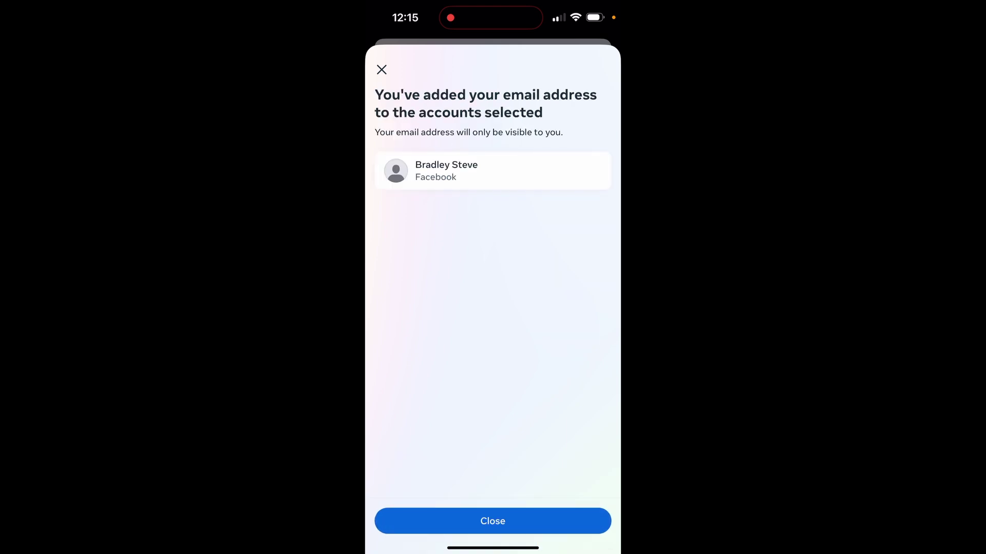
{"action": "left_click", "coordinate": [493, 520]}
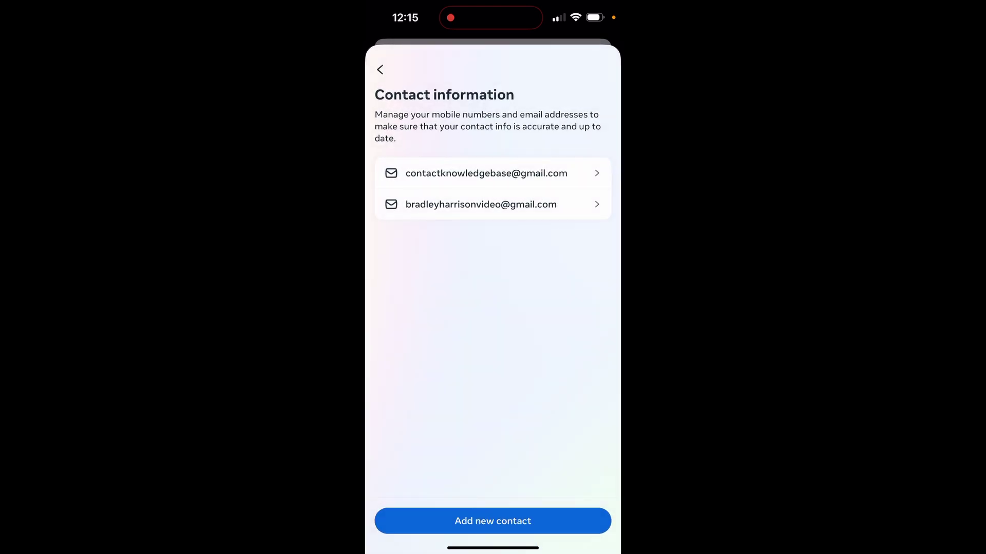